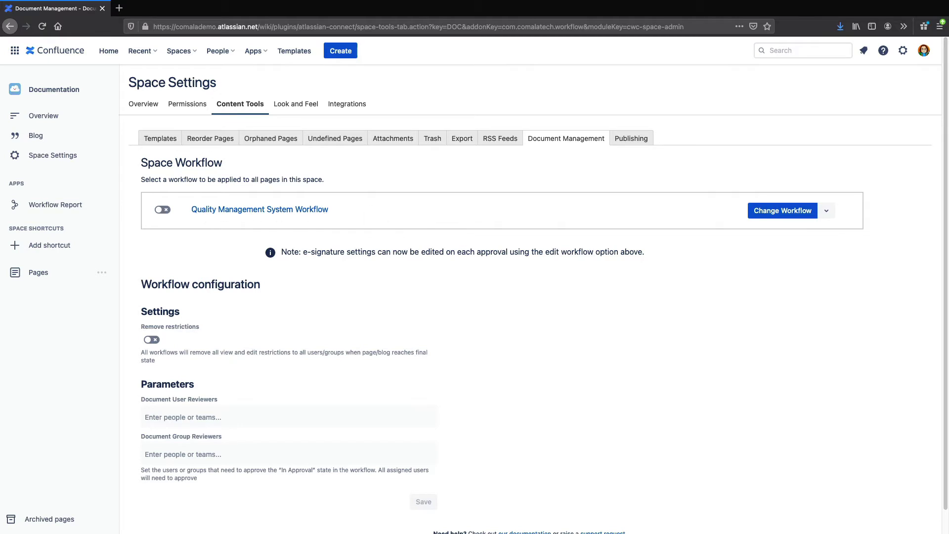
Step: Open the Quality Management System Workflow in the Workflow Builder from the Change Workflow menu
left_click(827, 211)
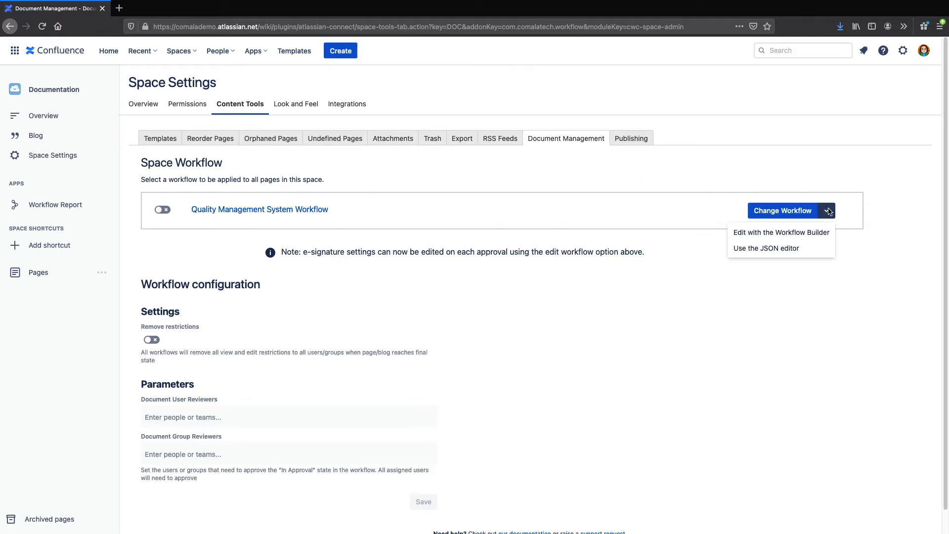
left_click(812, 232)
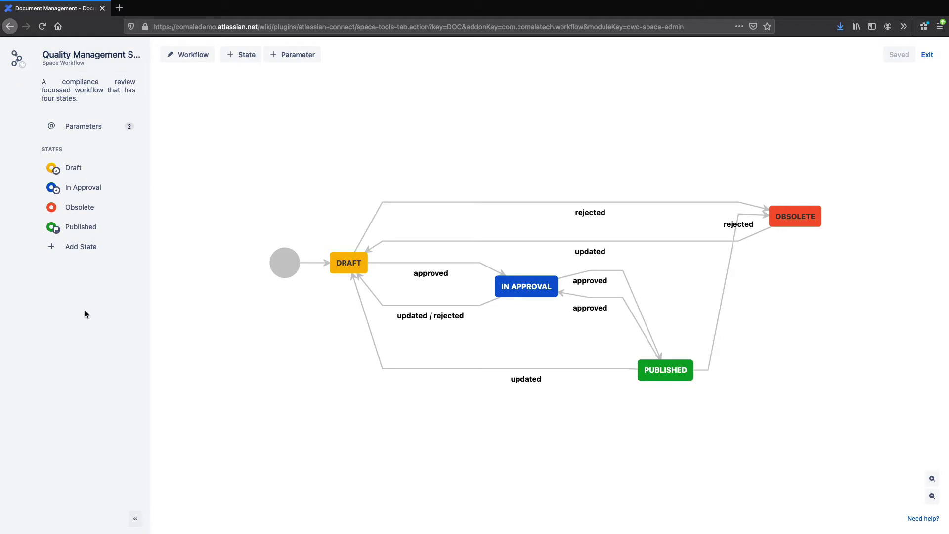
mouse_move(107, 60)
left_click(174, 56)
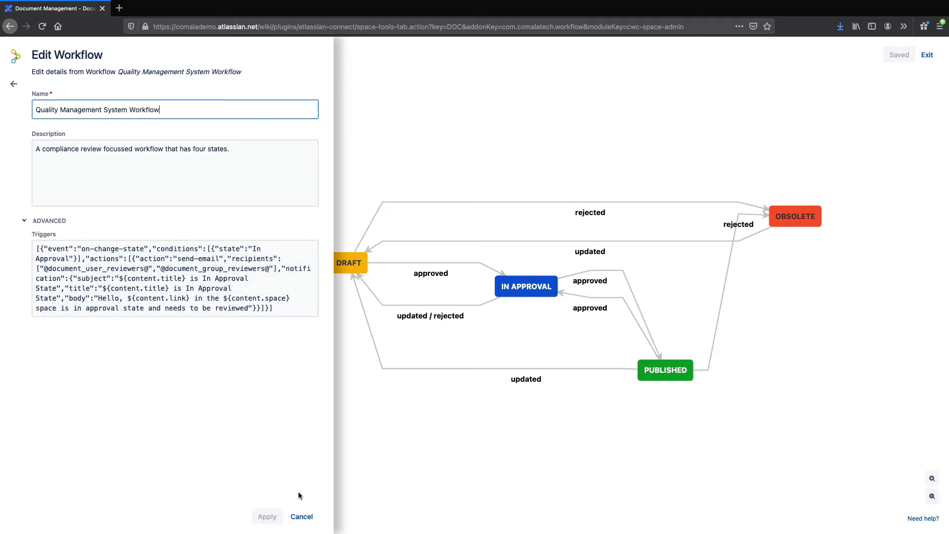
left_click(302, 516)
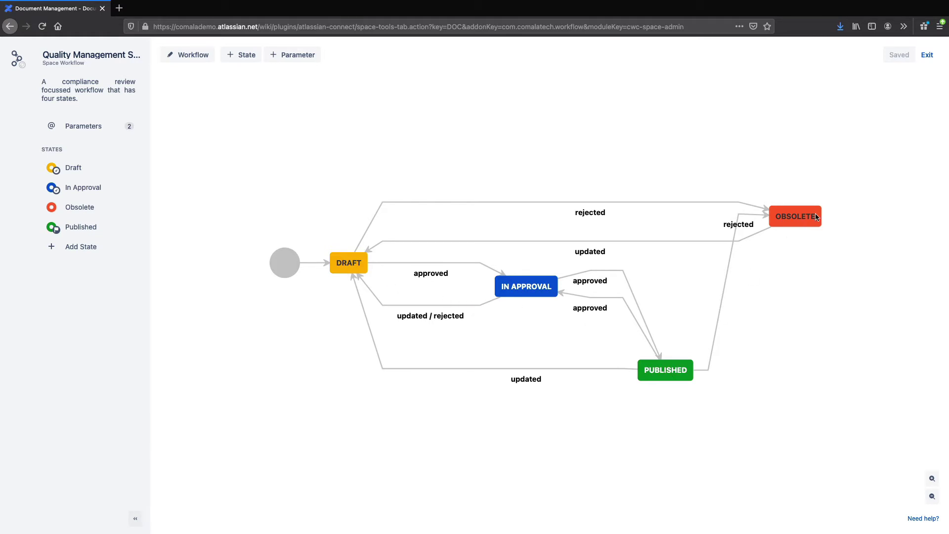
Step: Inspect the Draft state's settings and colour choices, closing without changes
left_click(345, 263)
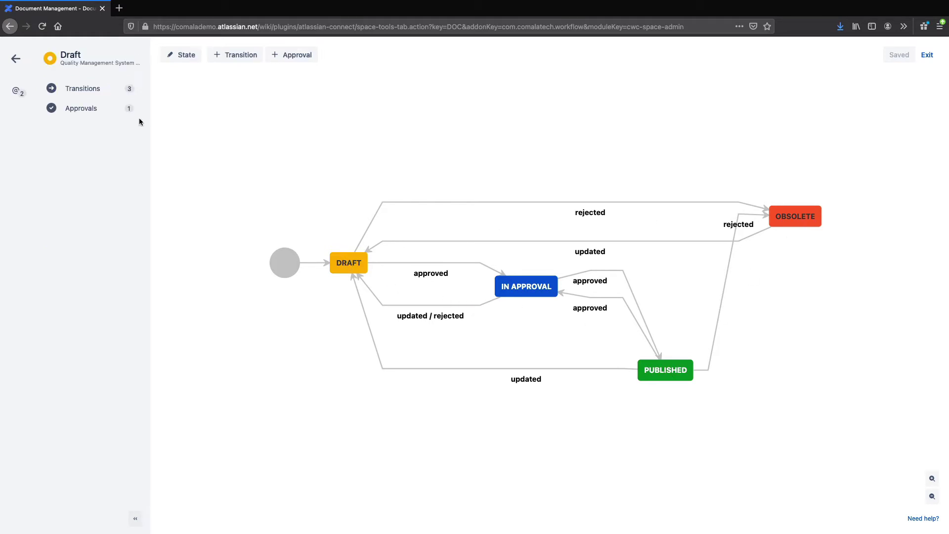
left_click(90, 58)
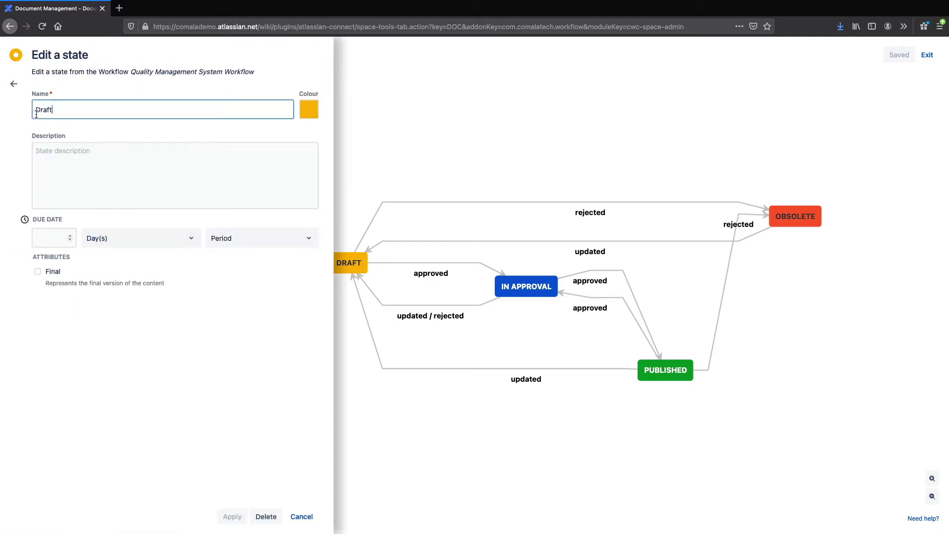
left_click(307, 109)
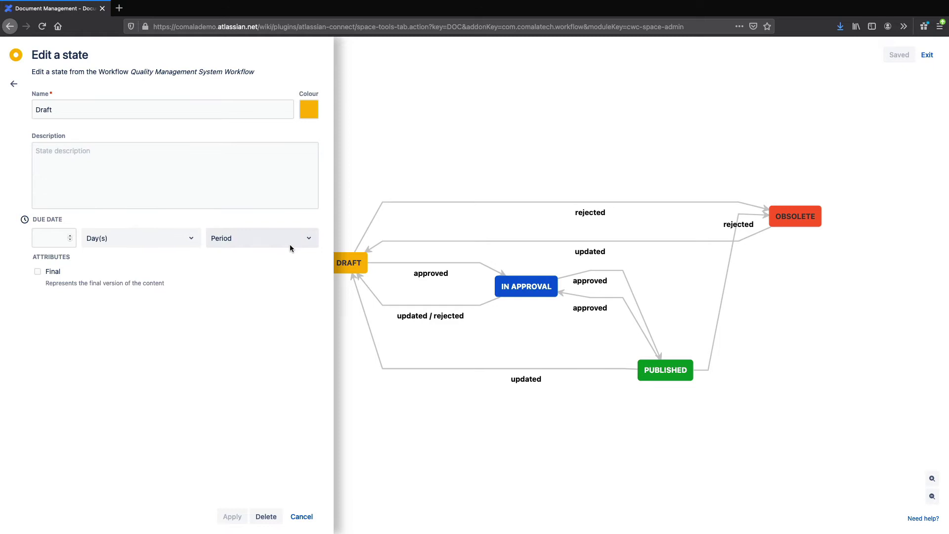
left_click(303, 515)
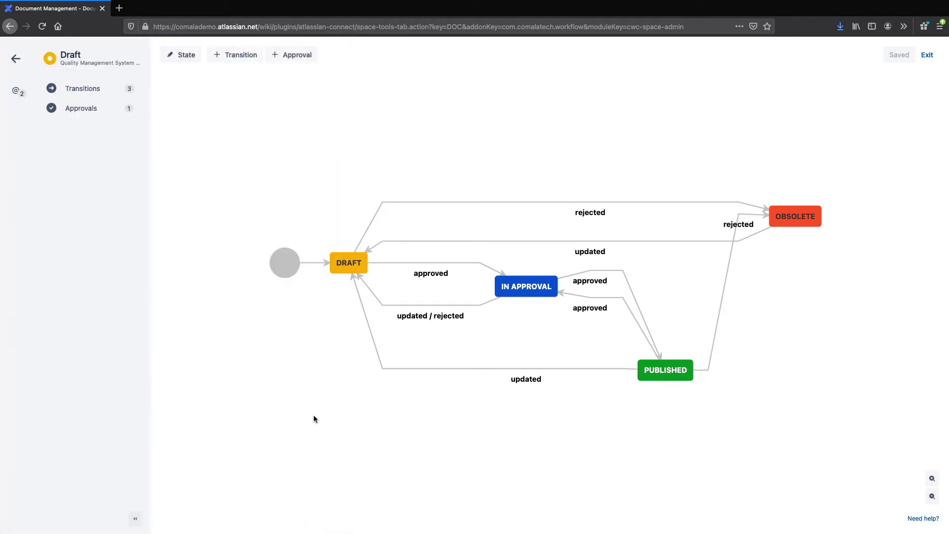
Step: Delete the Obsolete state and confirm its removal
left_click(795, 219)
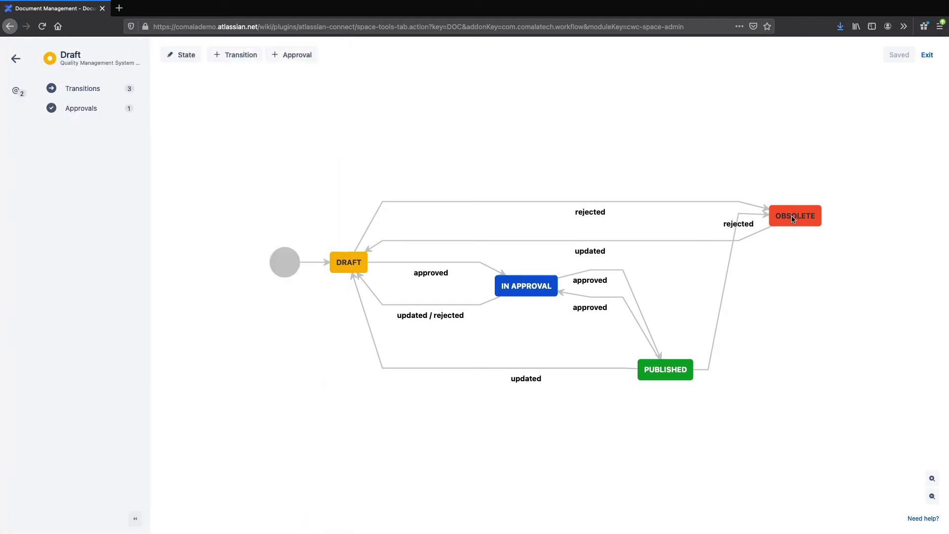
left_click(132, 58)
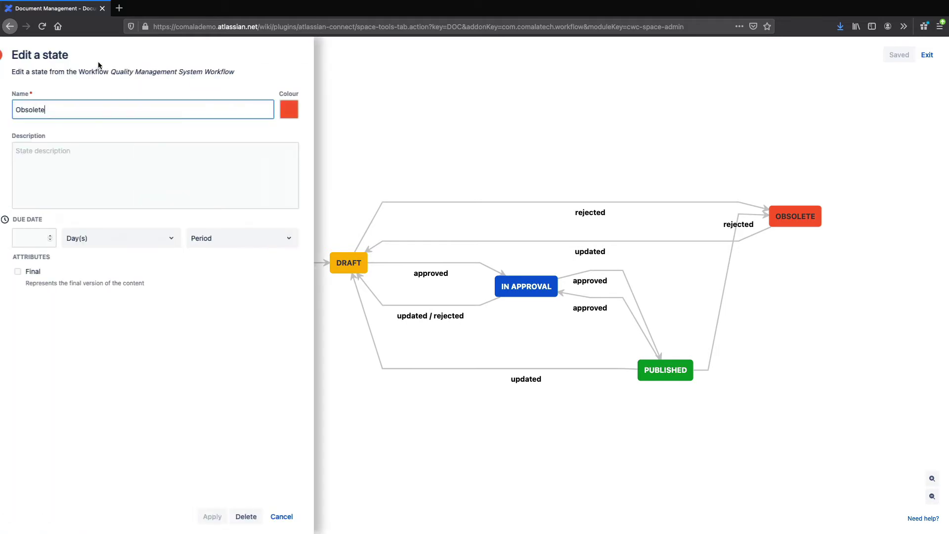
left_click(262, 517)
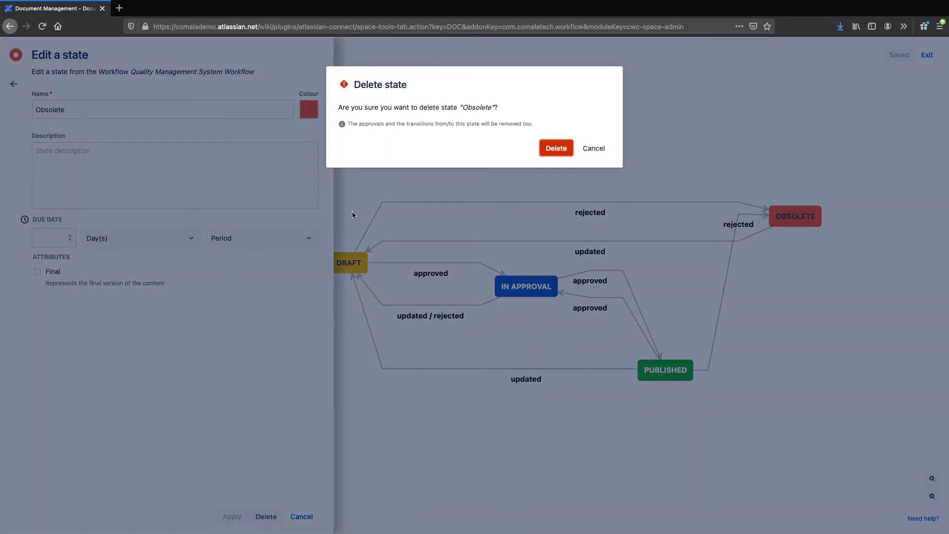
left_click(542, 144)
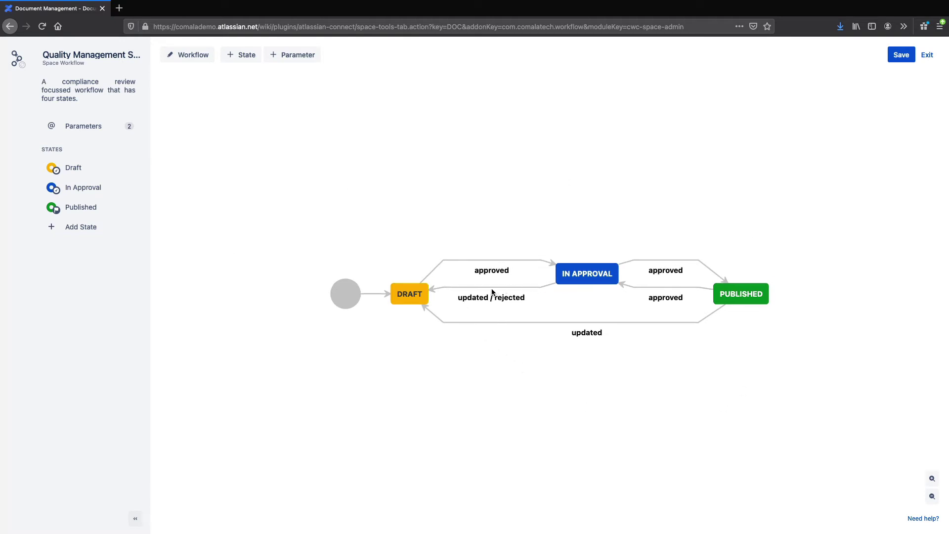
Step: Add a new cyan workflow state named 'IN REVIEW'
left_click(242, 56)
type("IN REVIEW")
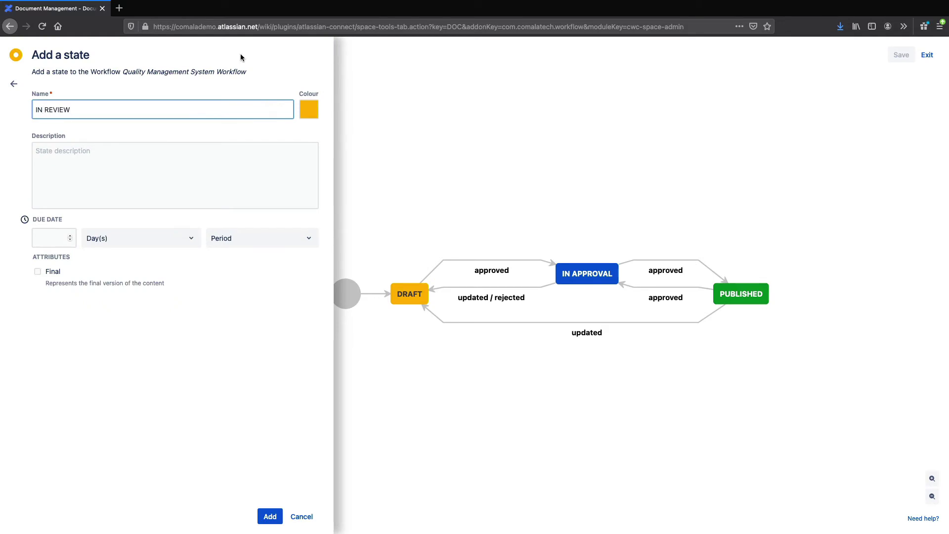
left_click(304, 105)
left_click(366, 135)
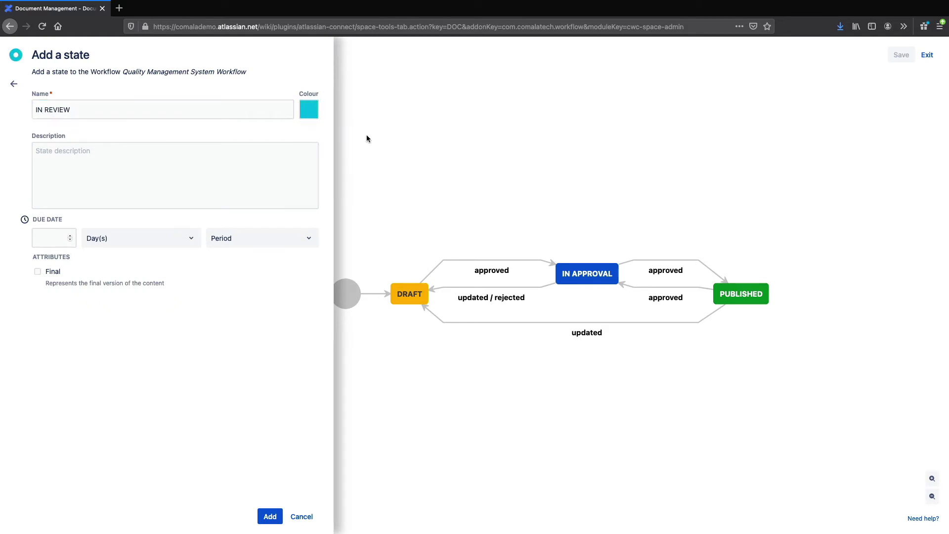
left_click(271, 516)
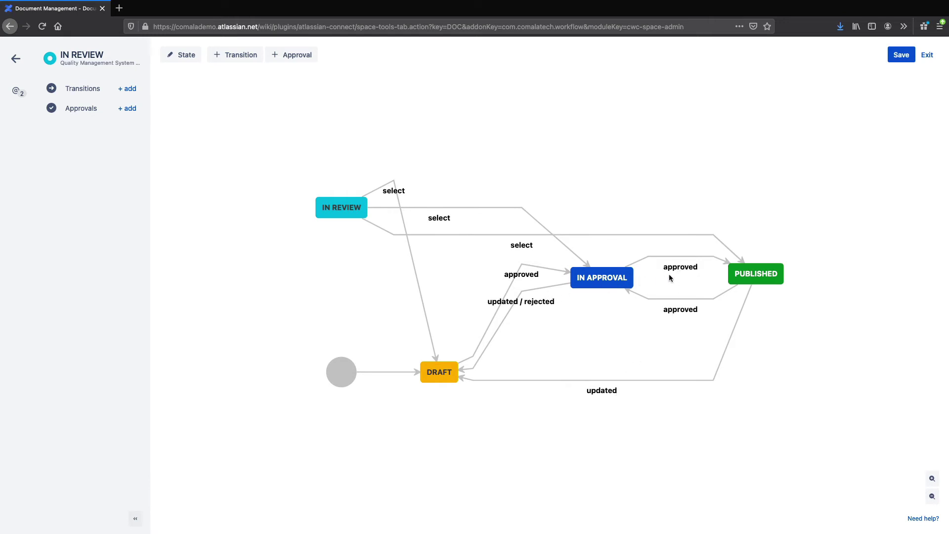
Step: Start a 'Review' approval on IN REVIEW, trying a required-reviewer list with a suggested user
left_click(339, 207)
left_click(129, 109)
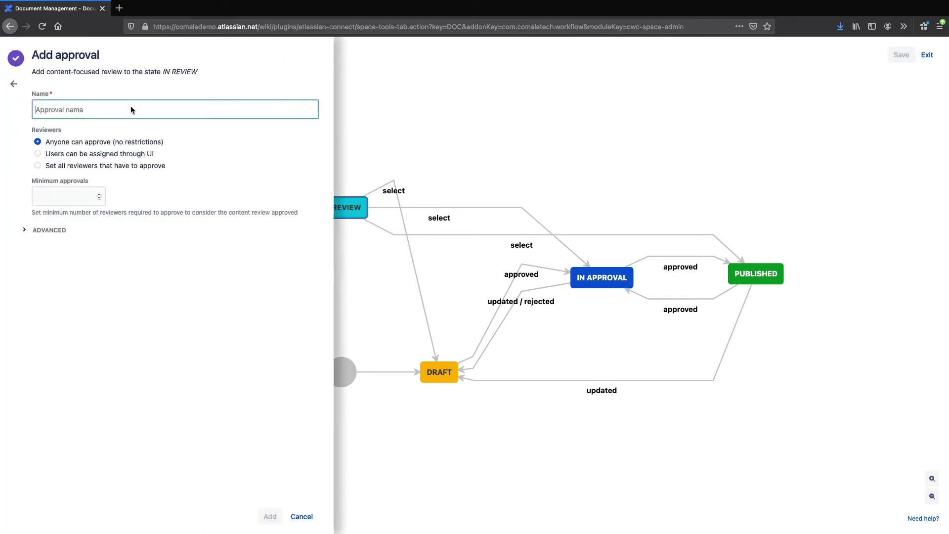
type("Review")
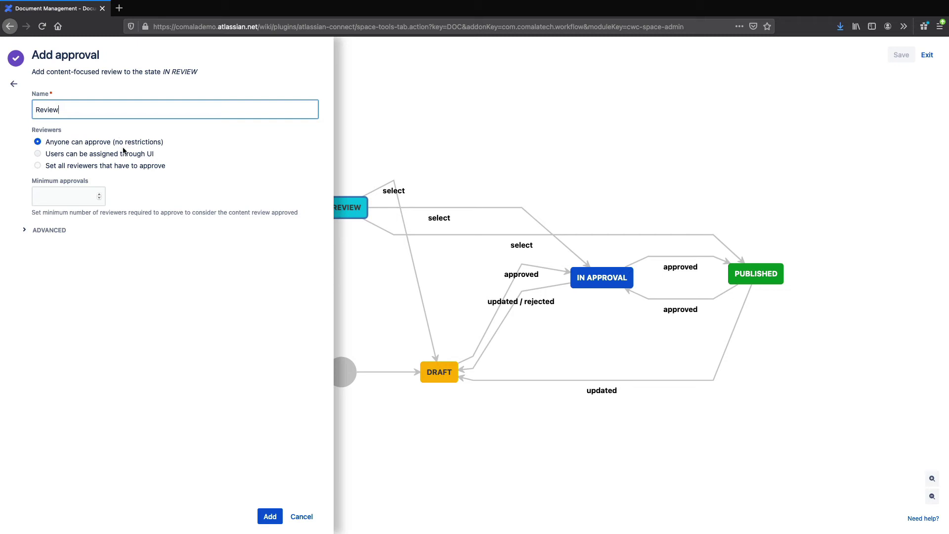
left_click(38, 155)
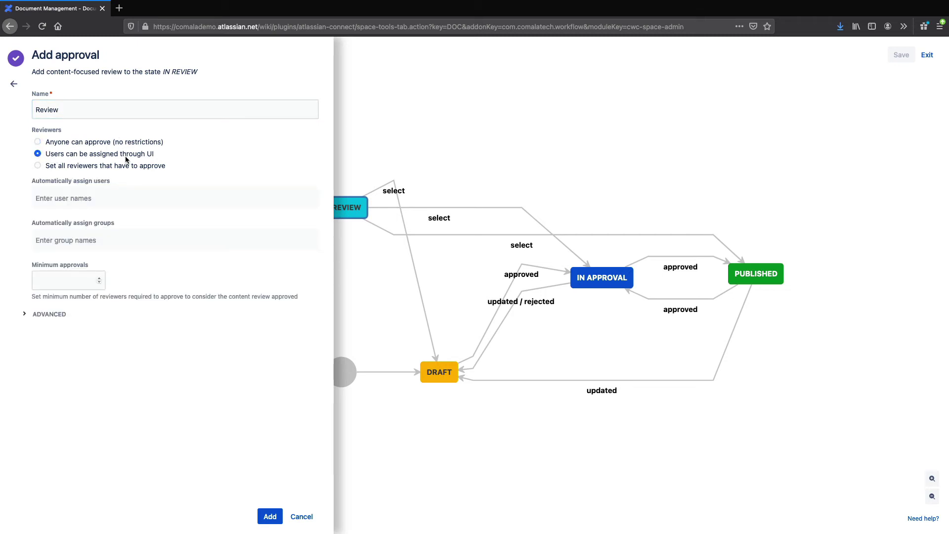
left_click(76, 165)
left_click(64, 199)
type("@lua")
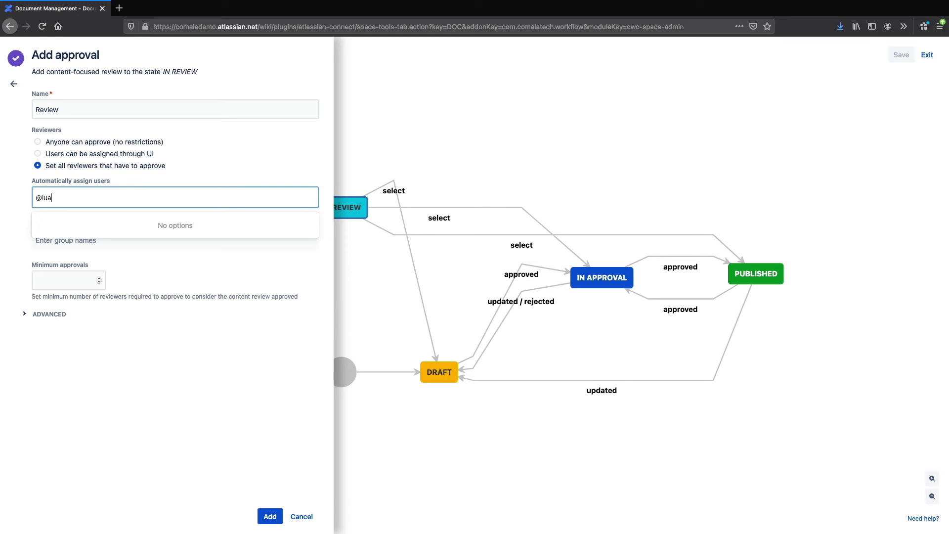
left_click(63, 230)
left_click(184, 174)
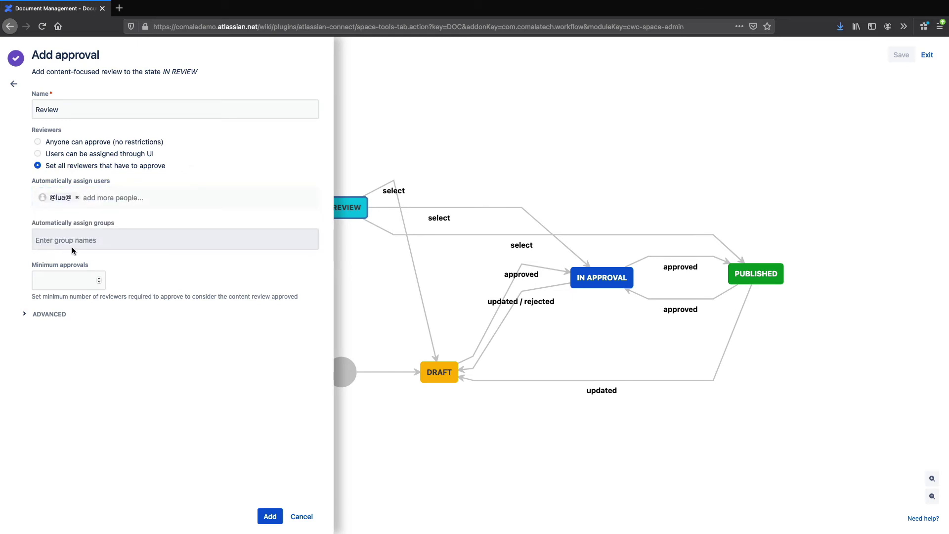
Step: Switch the Review approval to 'Anyone can approve' with no e-signature, and add it
left_click(39, 142)
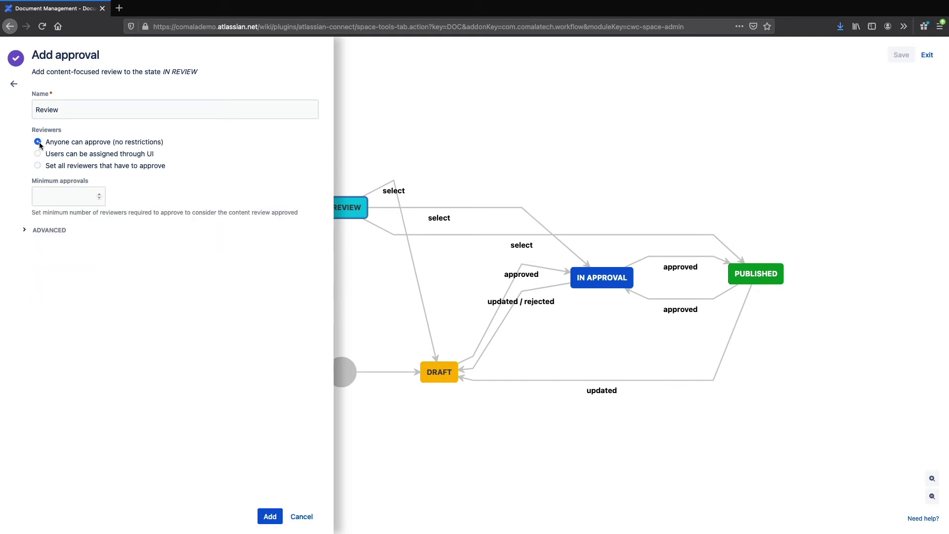
left_click(25, 230)
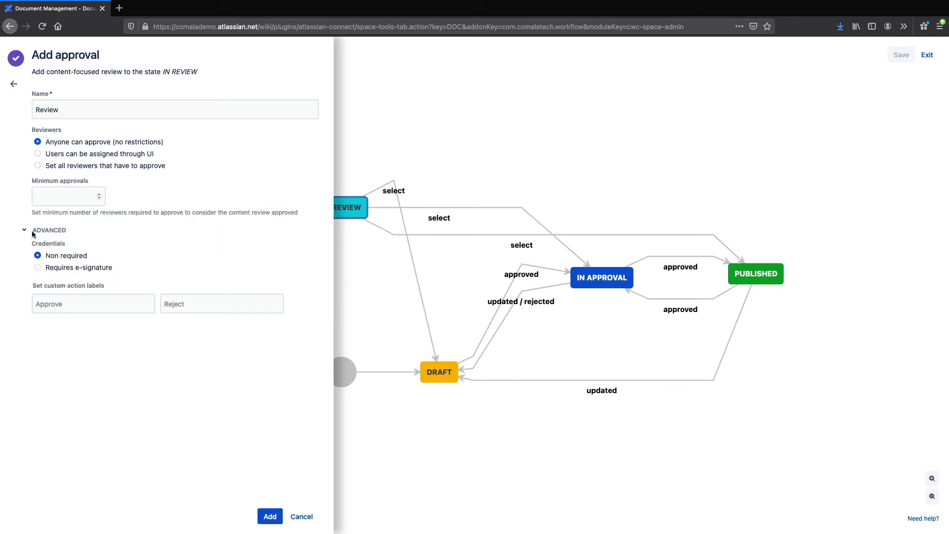
left_click(60, 267)
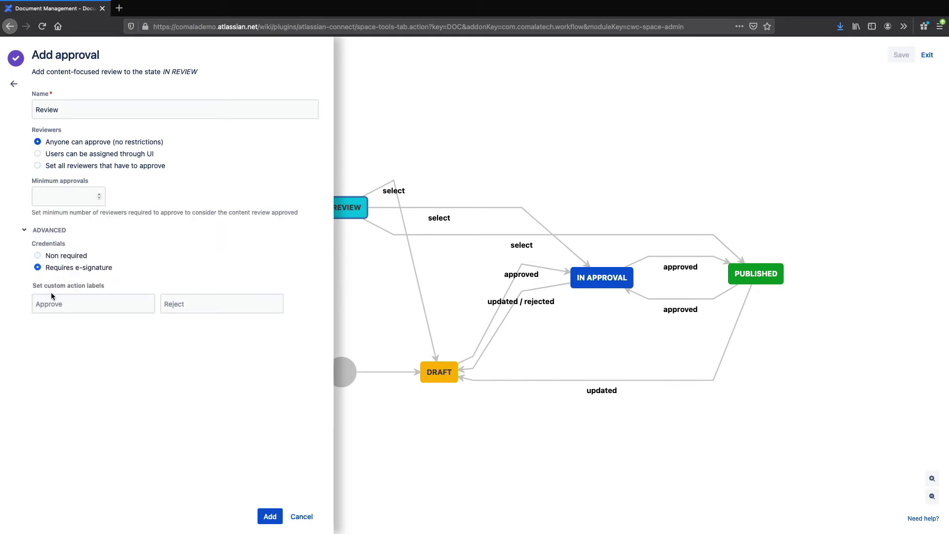
left_click(60, 257)
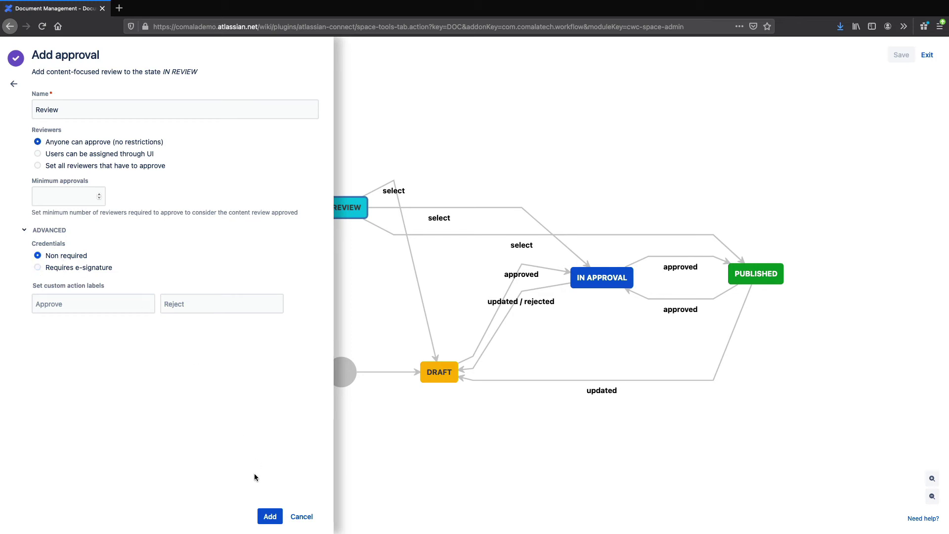
left_click(267, 517)
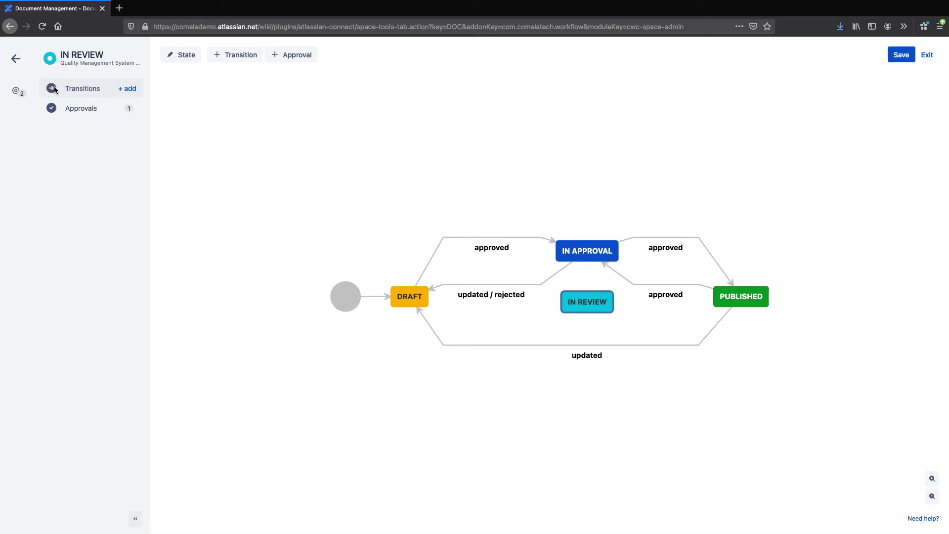
Step: Add an Approved transition from IN REVIEW to In Approval
left_click(99, 89)
left_click(99, 89)
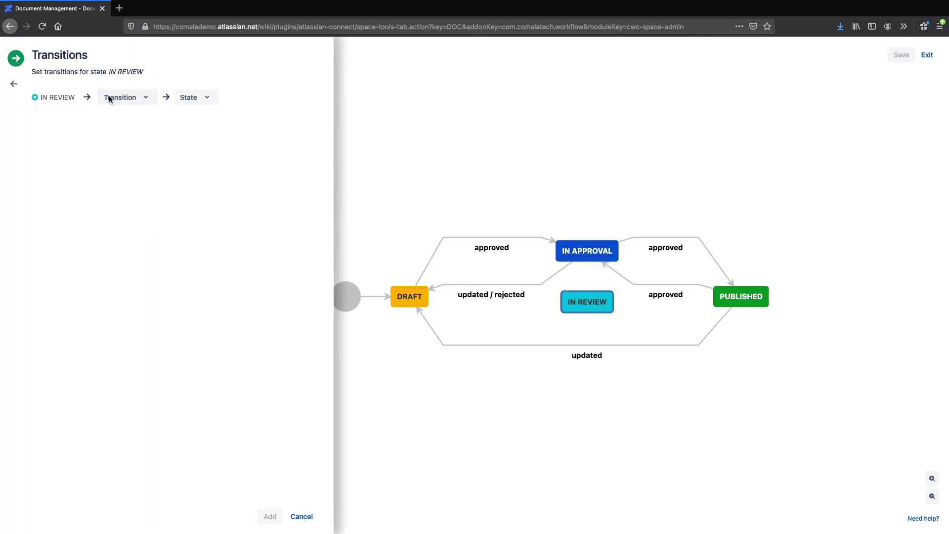
left_click(111, 99)
left_click(125, 120)
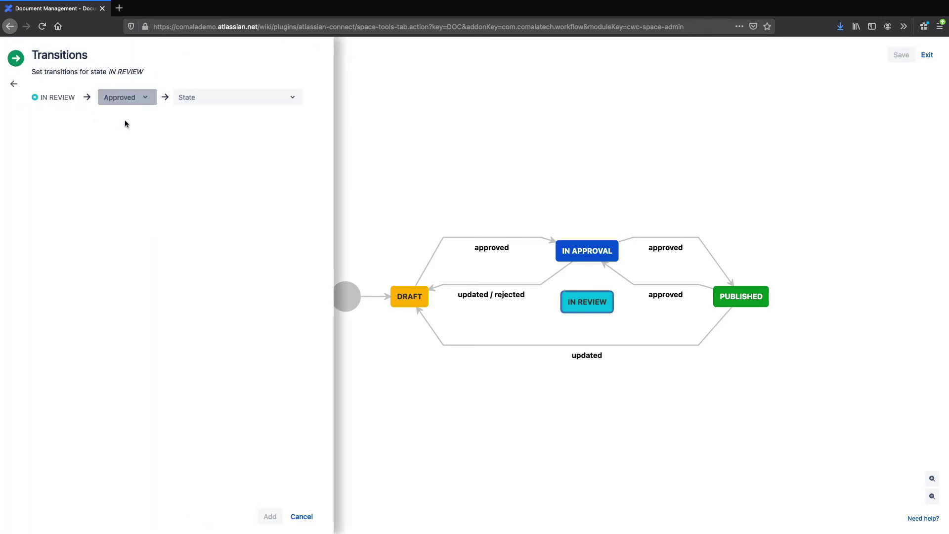
left_click(195, 99)
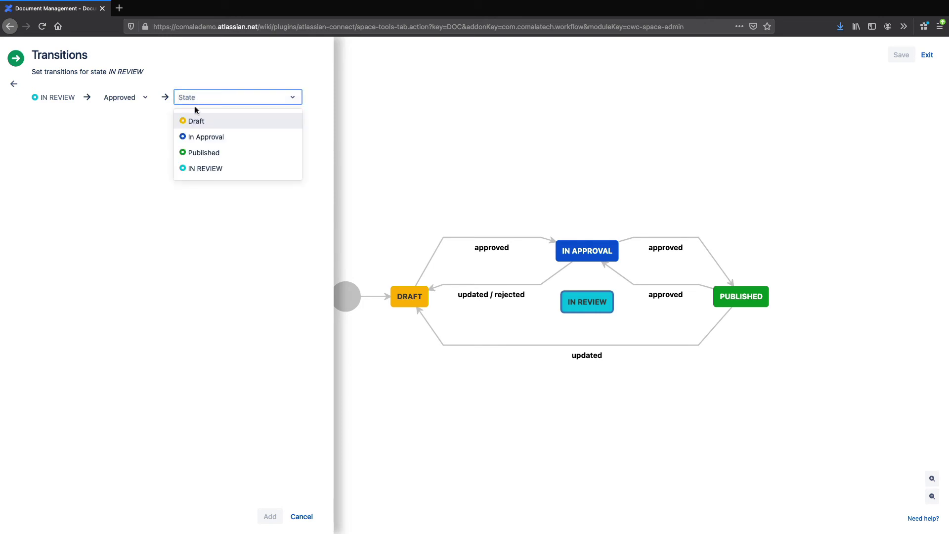
left_click(188, 137)
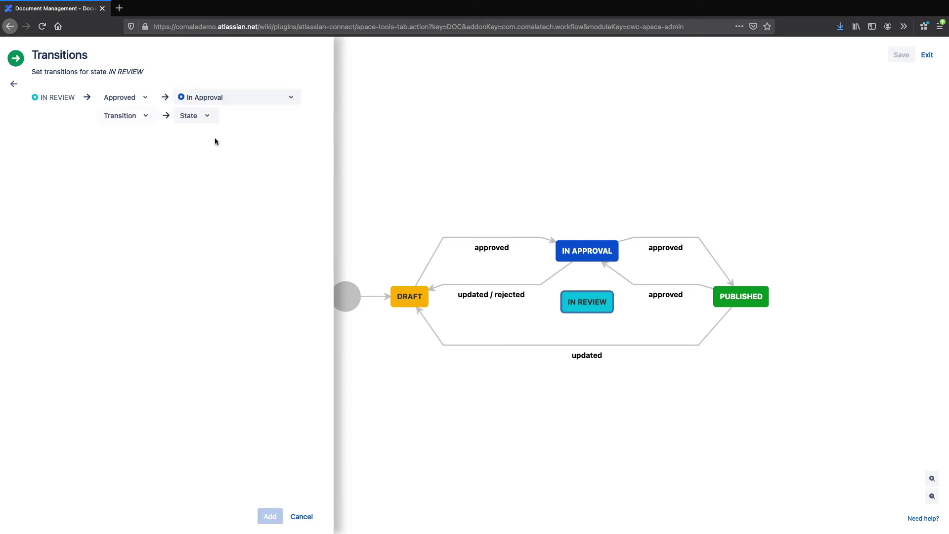
Step: Add Rejected and Updated transitions from IN REVIEW back to Draft, and save all three
left_click(136, 117)
left_click(126, 139)
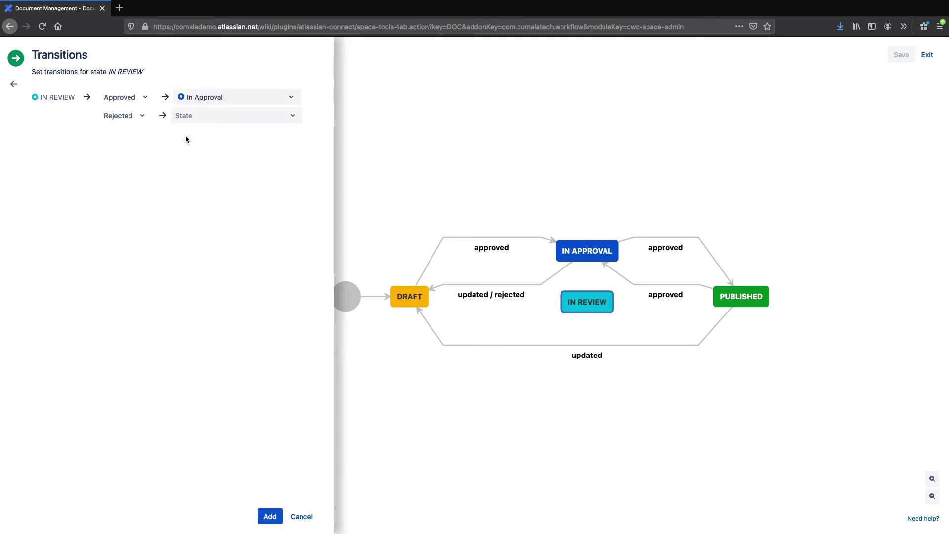
left_click(207, 116)
left_click(203, 141)
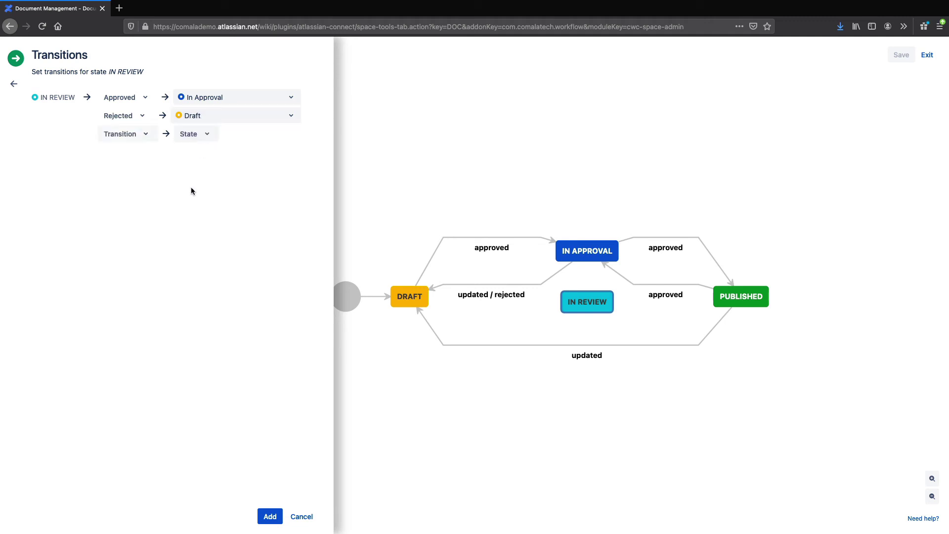
left_click(127, 136)
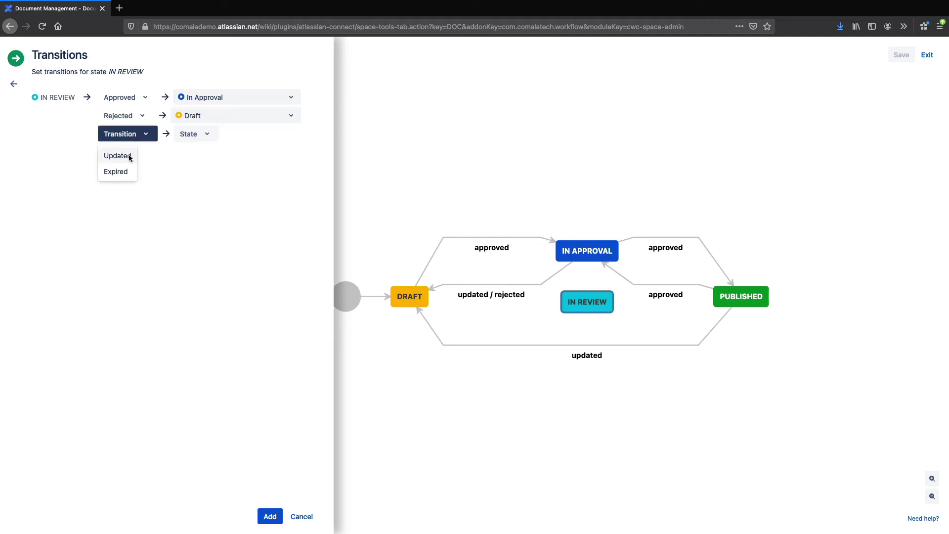
left_click(129, 156)
left_click(272, 135)
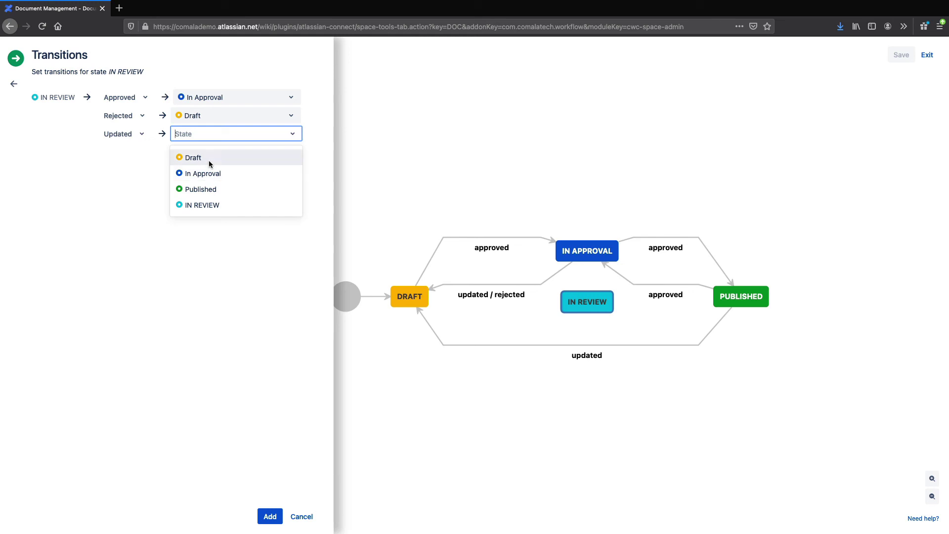
left_click(193, 157)
left_click(270, 516)
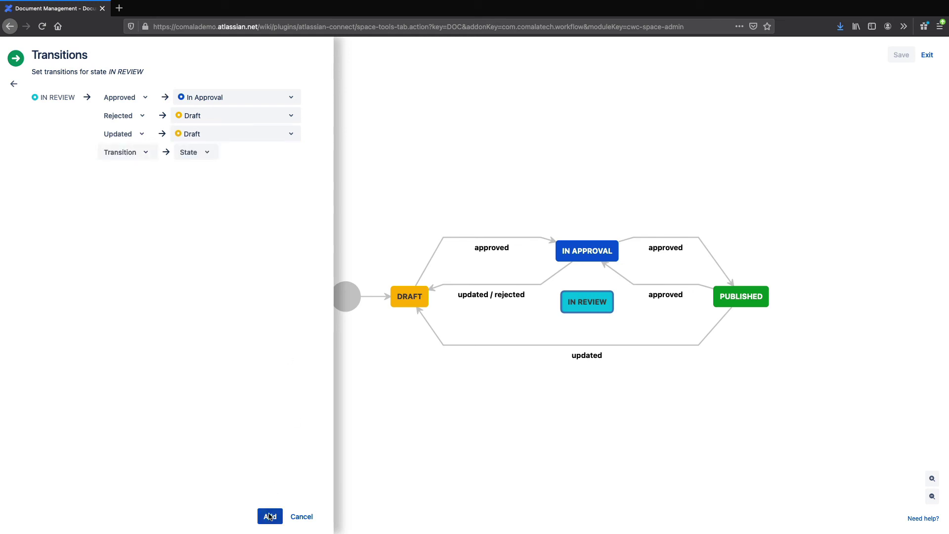
Step: Delete the Draft state's Approval and confirm
left_click(459, 358)
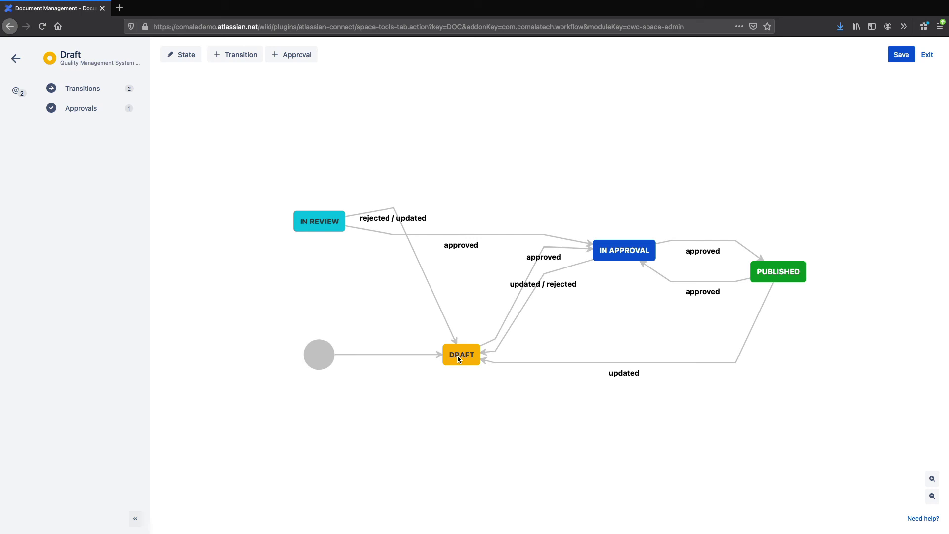
left_click(70, 108)
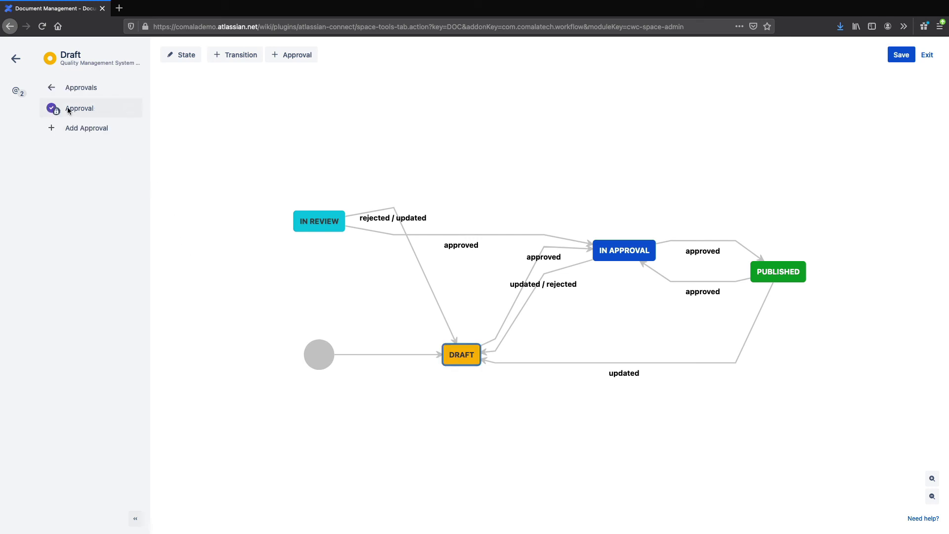
left_click(68, 109)
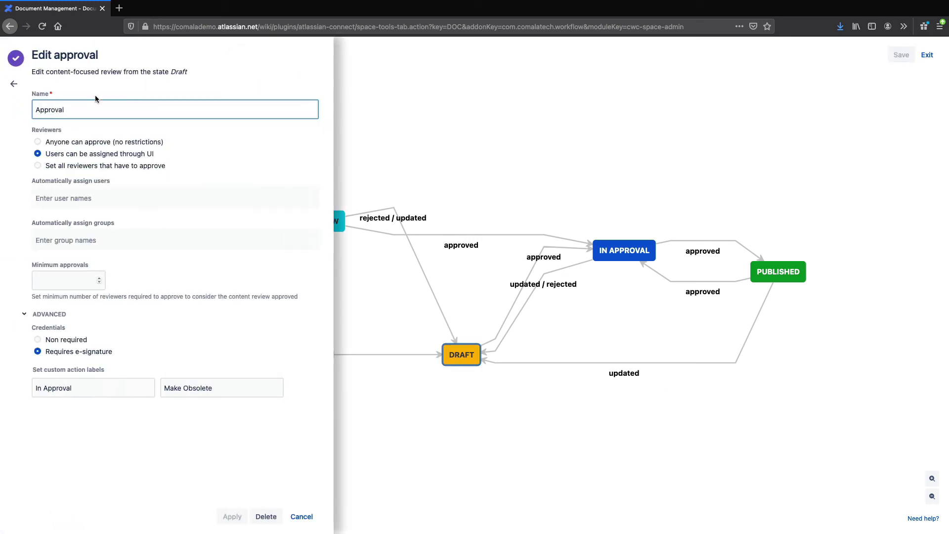
left_click(267, 516)
left_click(557, 131)
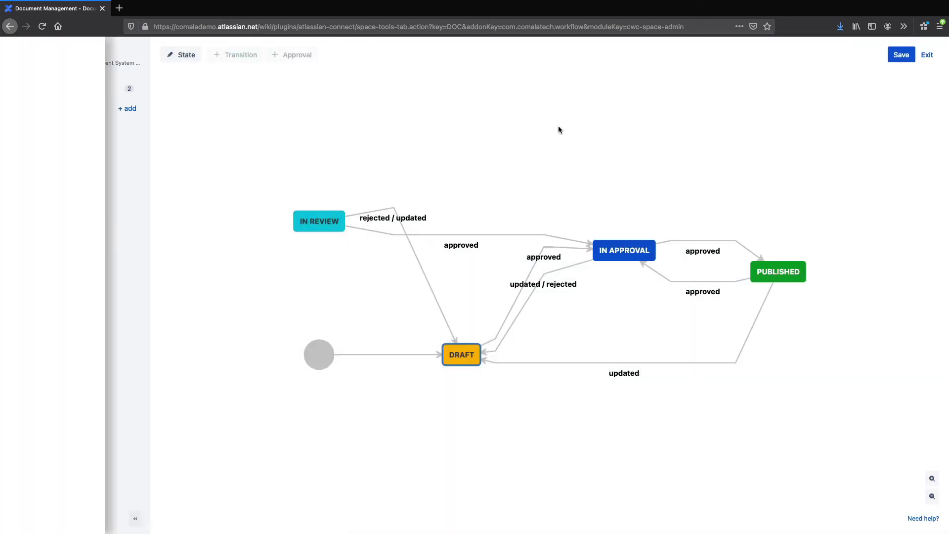
Step: Replace Draft's Approved transition with a Select transition leading to IN REVIEW
left_click(99, 88)
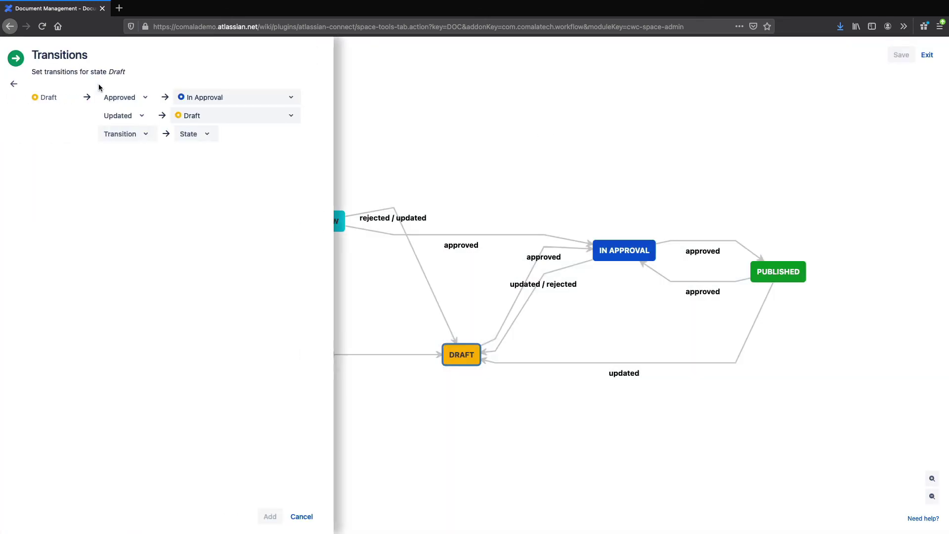
left_click(310, 97)
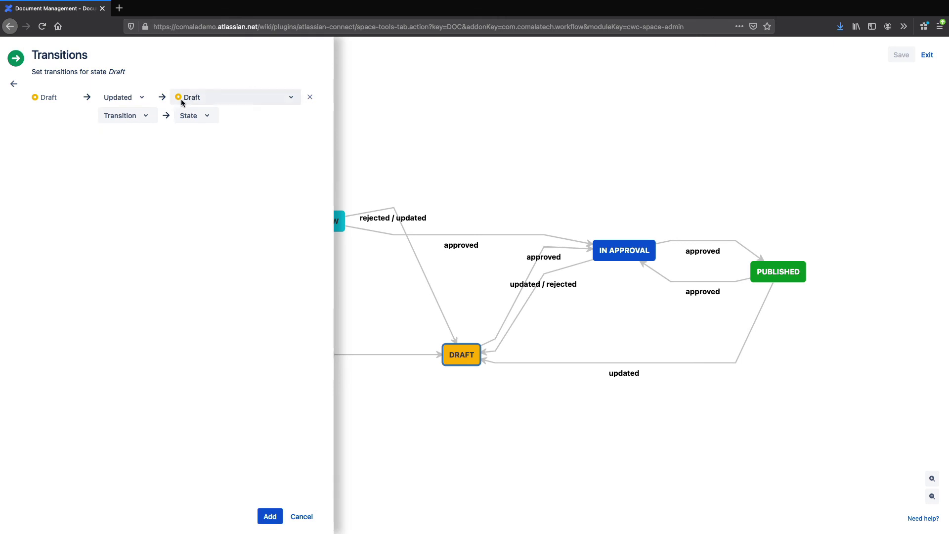
left_click(131, 115)
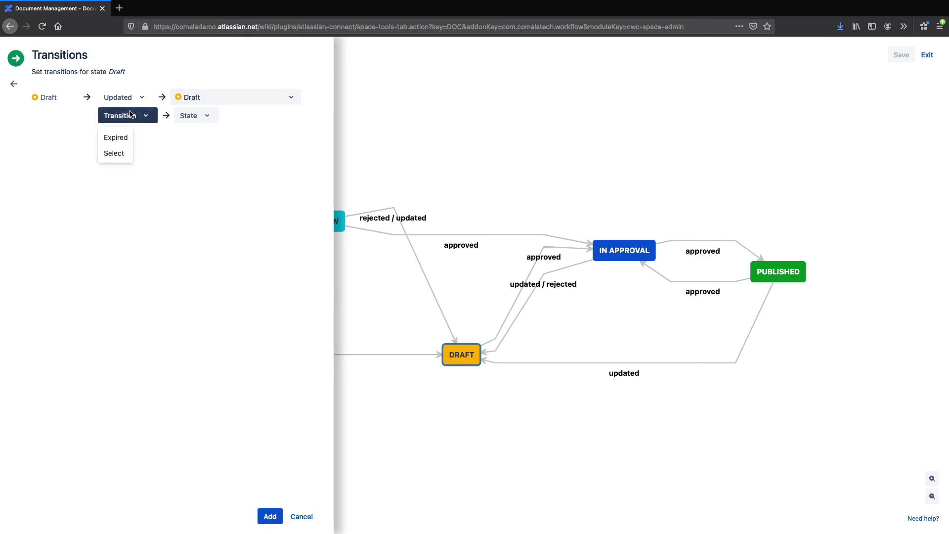
left_click(114, 154)
left_click(177, 118)
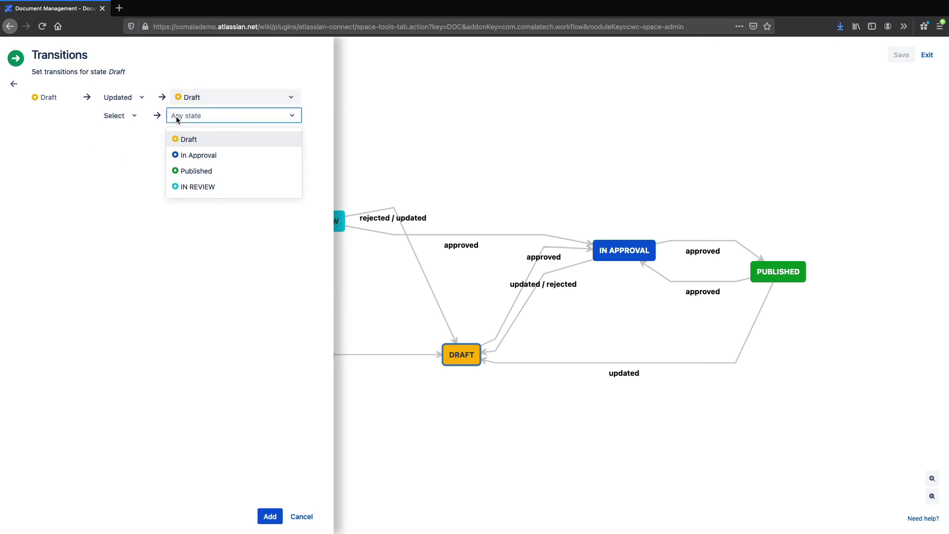
left_click(197, 186)
left_click(270, 516)
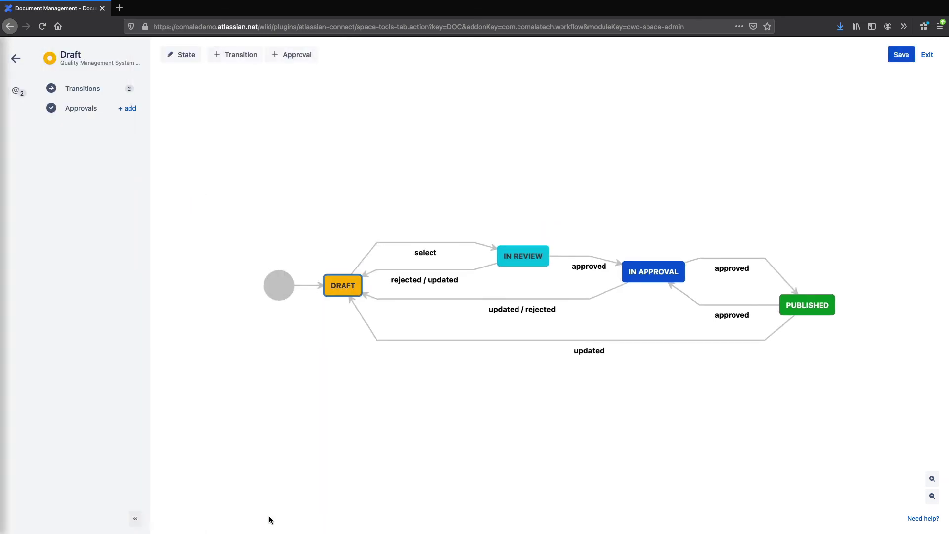